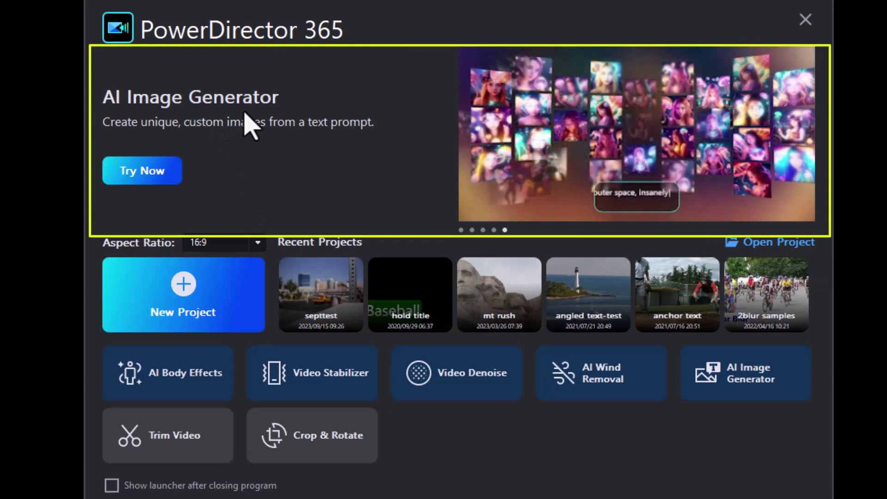
- Open the Video Stabilizer tool from the launcher, then close its dialog
{"action": "mouse_move", "coordinate": [163, 362]}
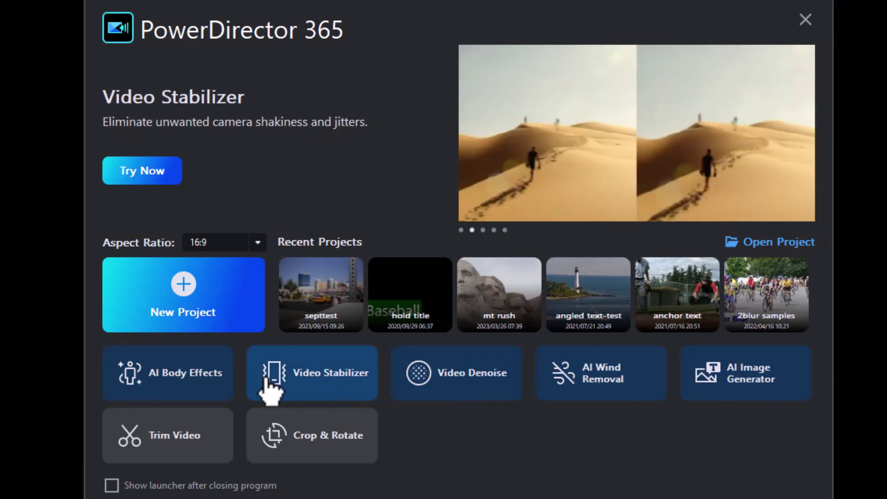
{"action": "left_click", "coordinate": [308, 378]}
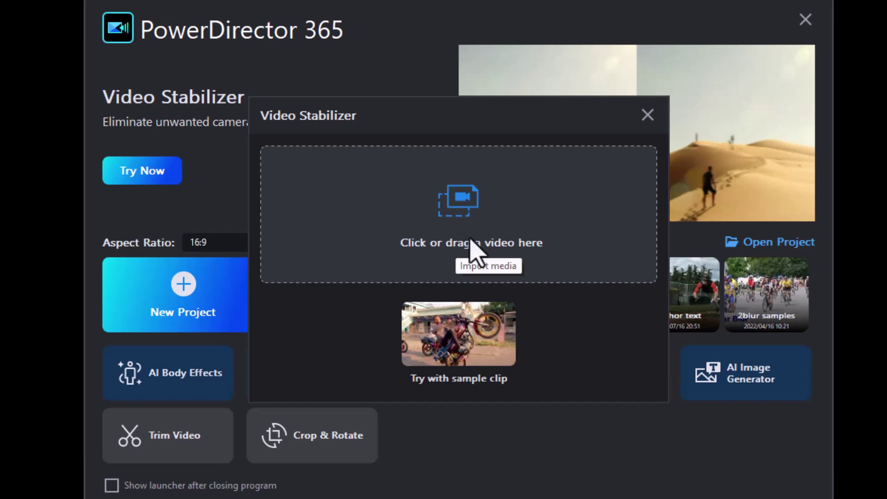
{"action": "left_click", "coordinate": [648, 114]}
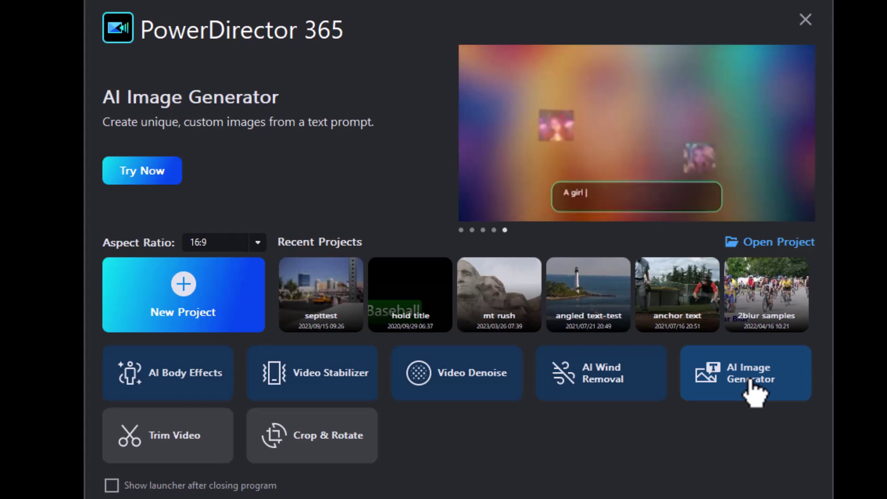
- Preview the launcher's tool tiles and open the Trim Video tool
{"action": "mouse_move", "coordinate": [619, 392]}
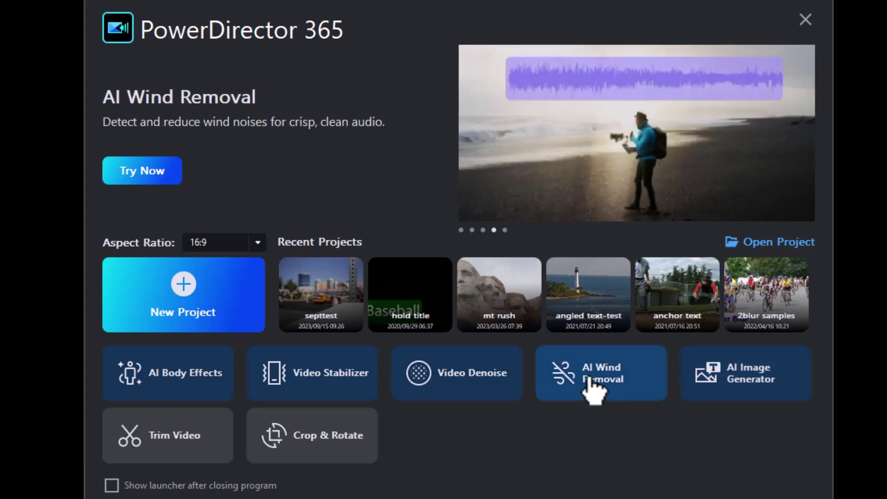
{"action": "mouse_move", "coordinate": [337, 389]}
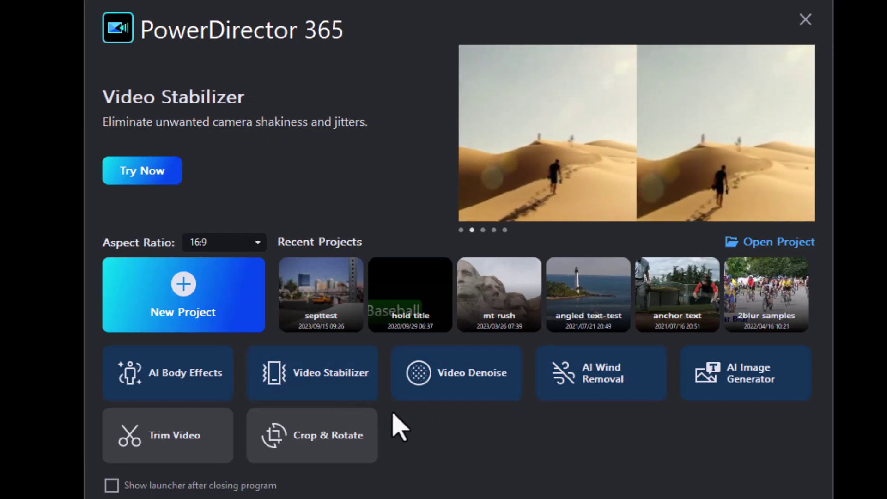
{"action": "mouse_move", "coordinate": [472, 406]}
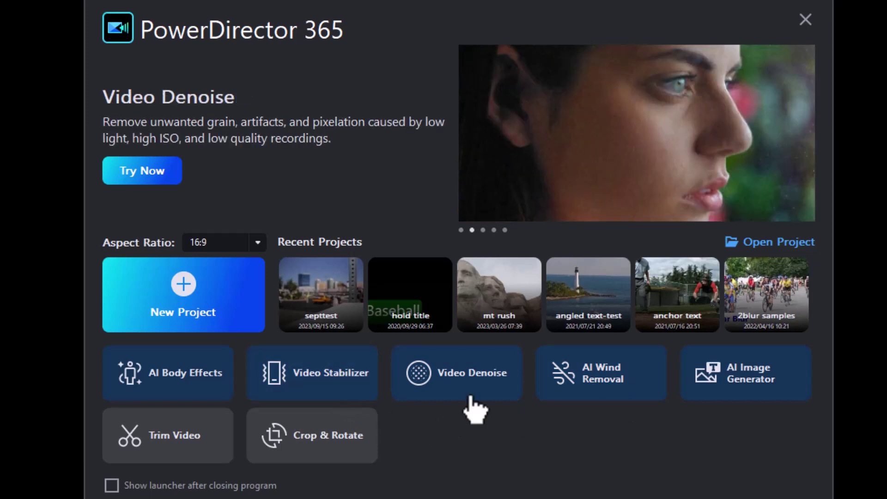
{"action": "left_click", "coordinate": [191, 449]}
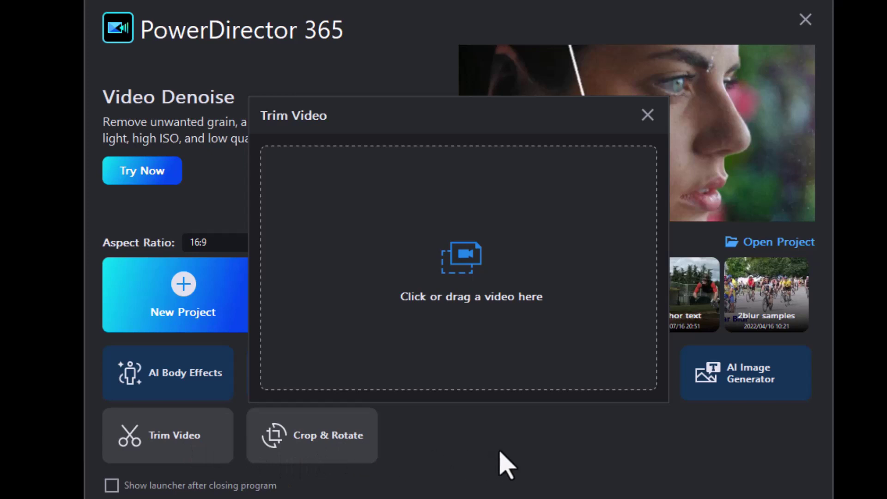
{"action": "left_click", "coordinate": [648, 115]}
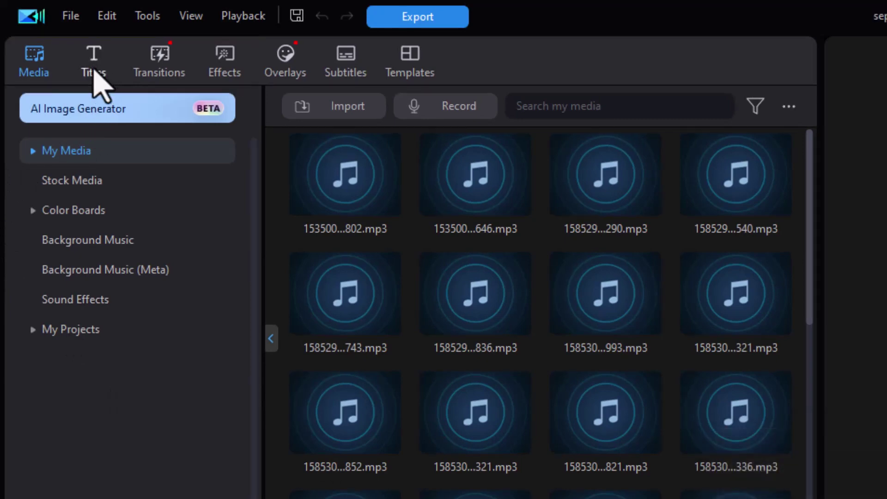
- In the Titles library, favourite the Flip title template, then show the Subtitles category
{"action": "left_click", "coordinate": [93, 64]}
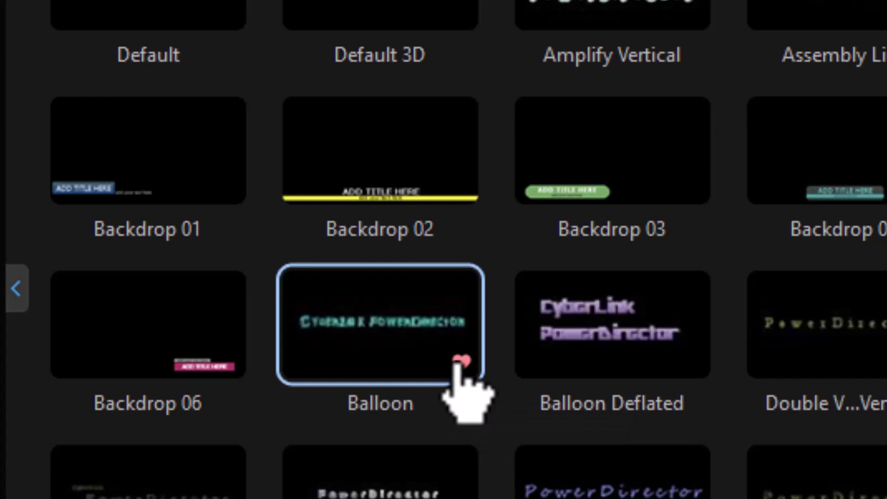
{"action": "scroll", "coordinate": [573, 468], "scroll_direction": "down", "scroll_amount": 3}
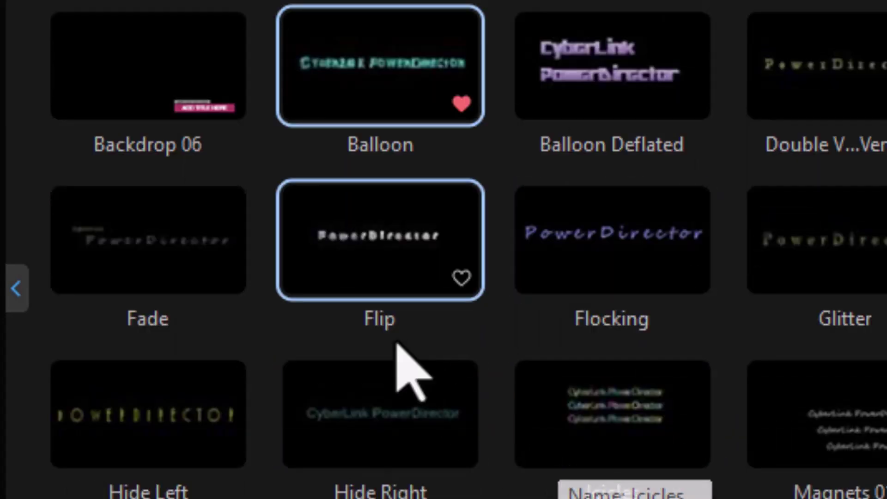
{"action": "left_click", "coordinate": [461, 277]}
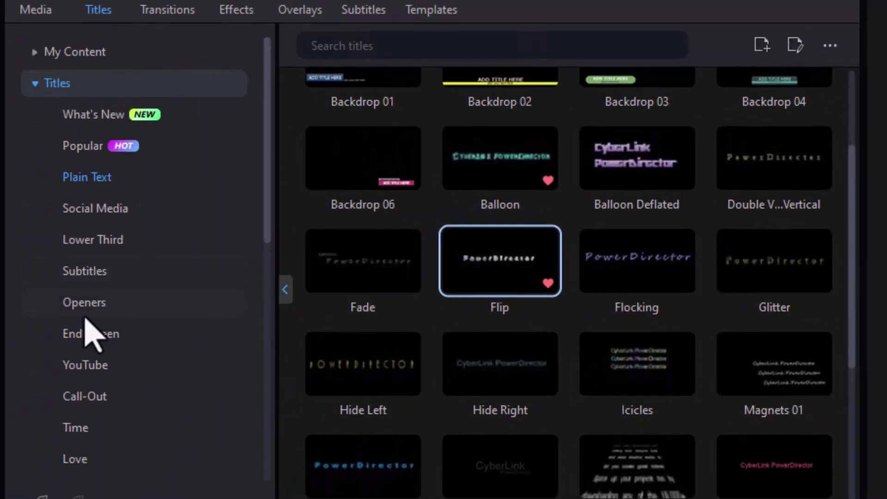
{"action": "left_click", "coordinate": [97, 273]}
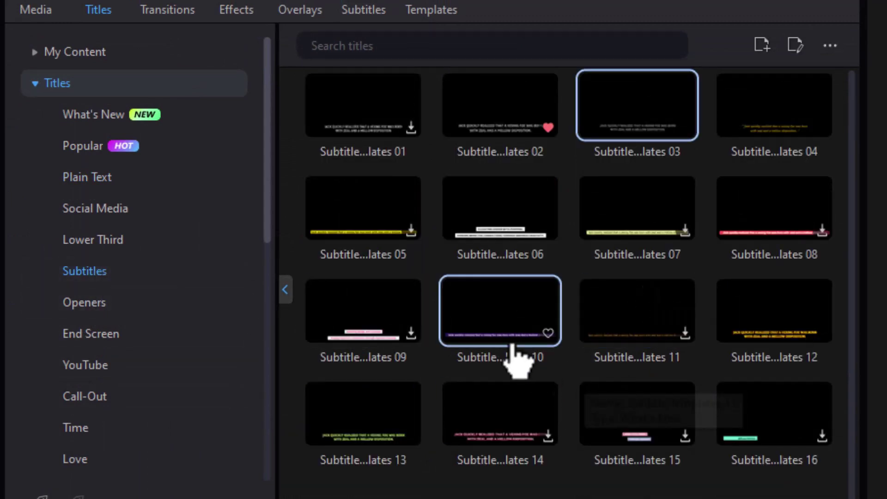
- Favourite Subtitle Template 10 and expand My Content
{"action": "left_click", "coordinate": [548, 334]}
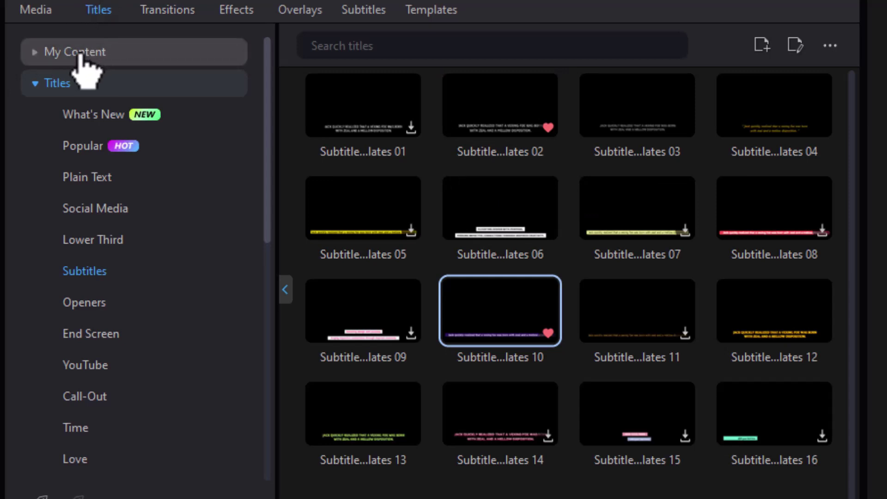
{"action": "left_click", "coordinate": [126, 57]}
- Remove Balloon from the My Favorites titles and return to the title categories
{"action": "left_click", "coordinate": [127, 83]}
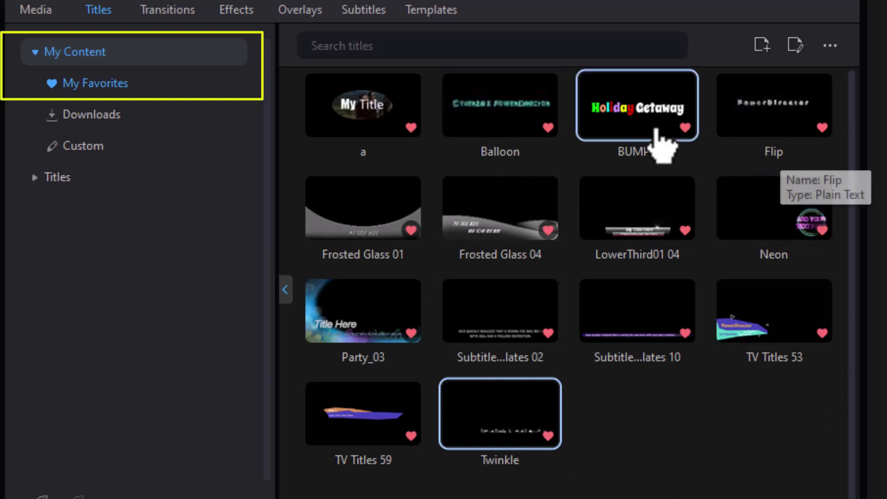
{"action": "left_click", "coordinate": [548, 128]}
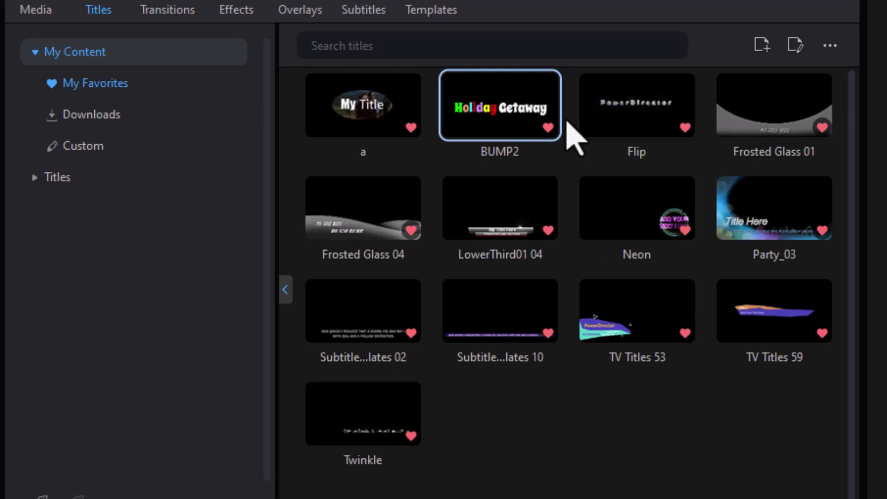
{"action": "left_click", "coordinate": [37, 181]}
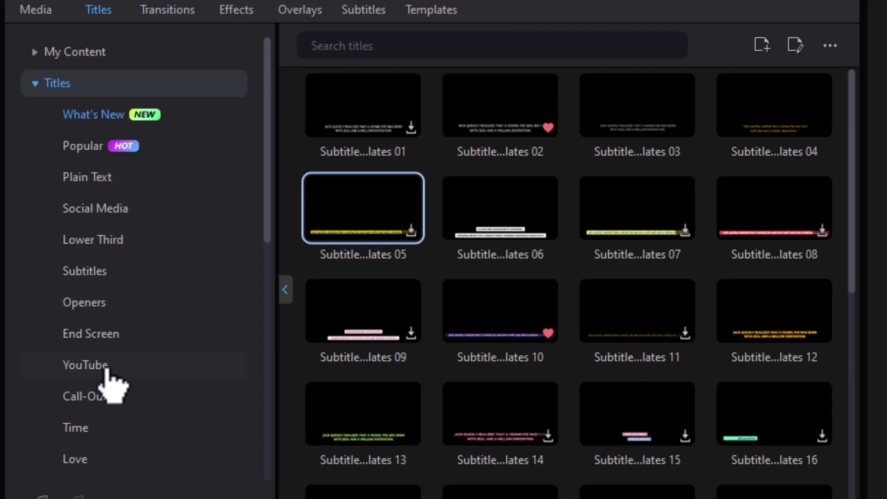
- Favourite Call-Out Title 01, check My Favorites, and switch to Transitions
{"action": "left_click", "coordinate": [107, 401]}
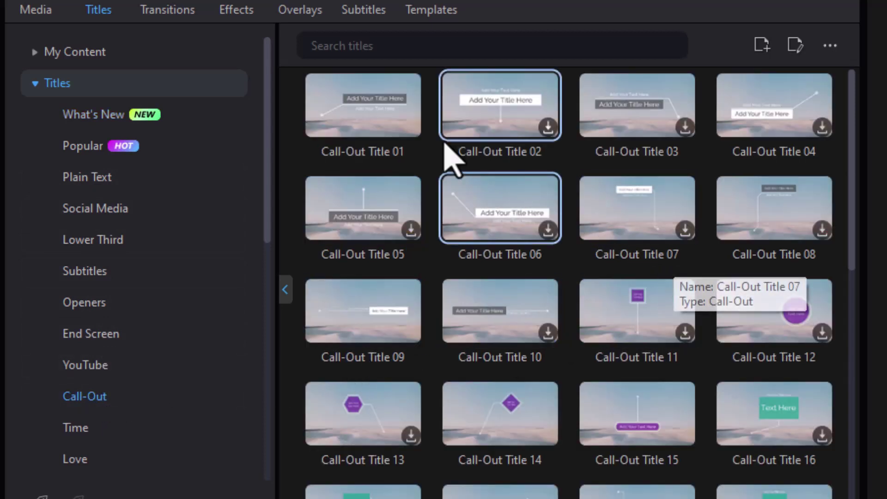
{"action": "left_click", "coordinate": [411, 127]}
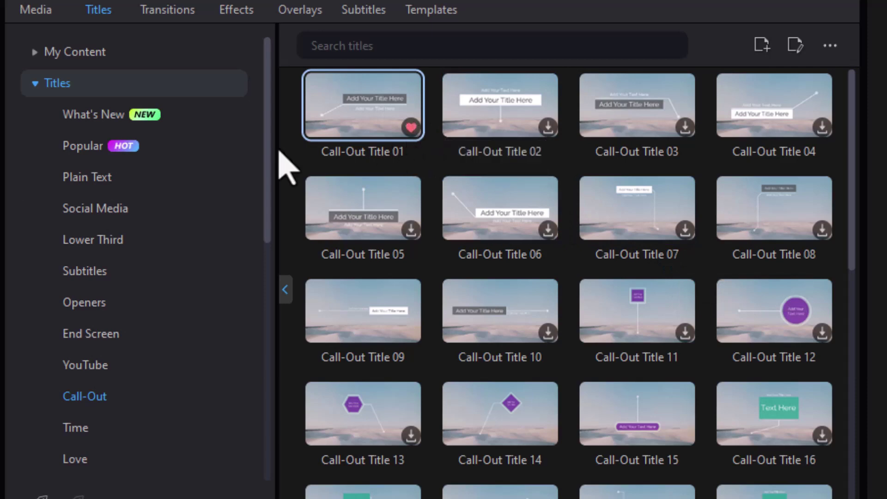
{"action": "left_click", "coordinate": [46, 52]}
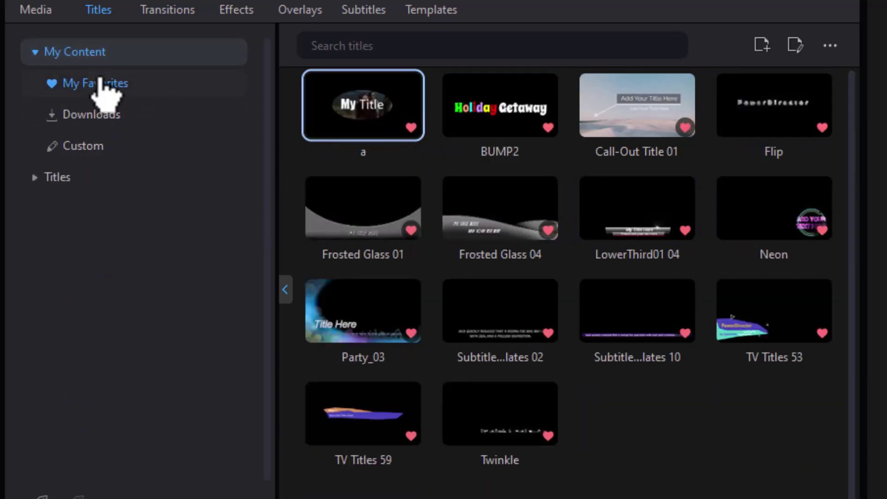
{"action": "left_click", "coordinate": [157, 7]}
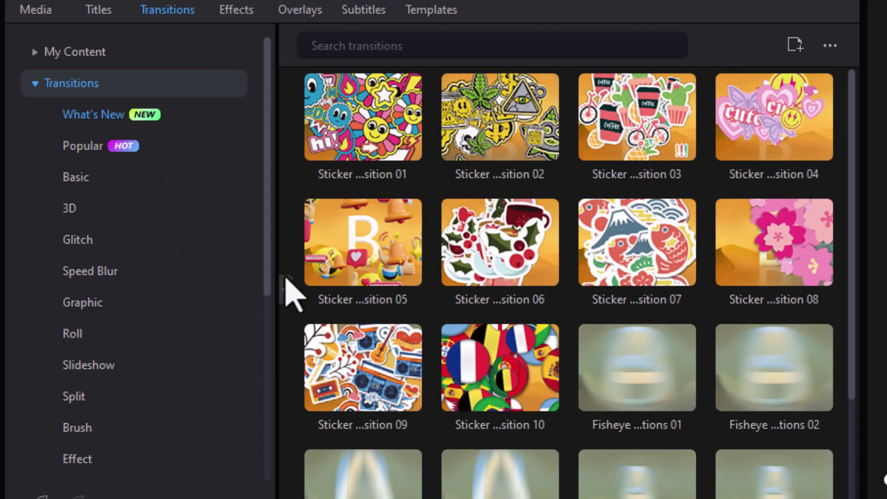
- Favourite the Slide 06 transition and view the 11 favourite transitions
{"action": "left_click", "coordinate": [122, 277]}
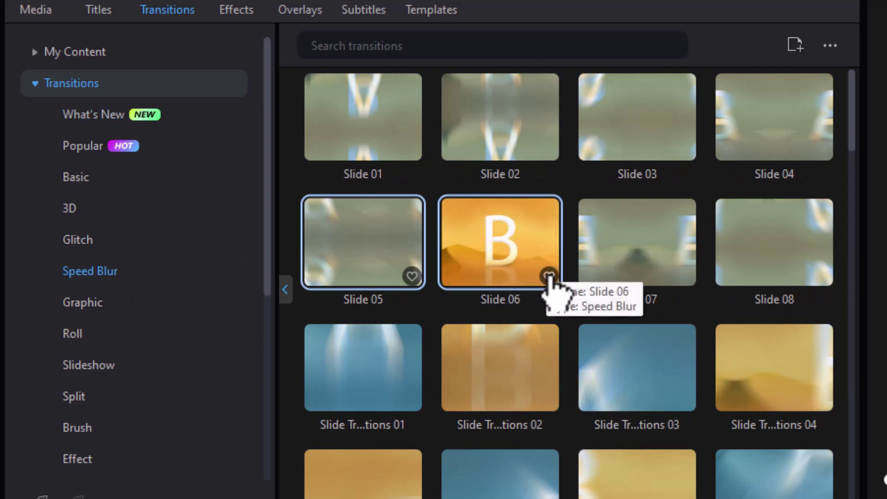
{"action": "left_click", "coordinate": [549, 276]}
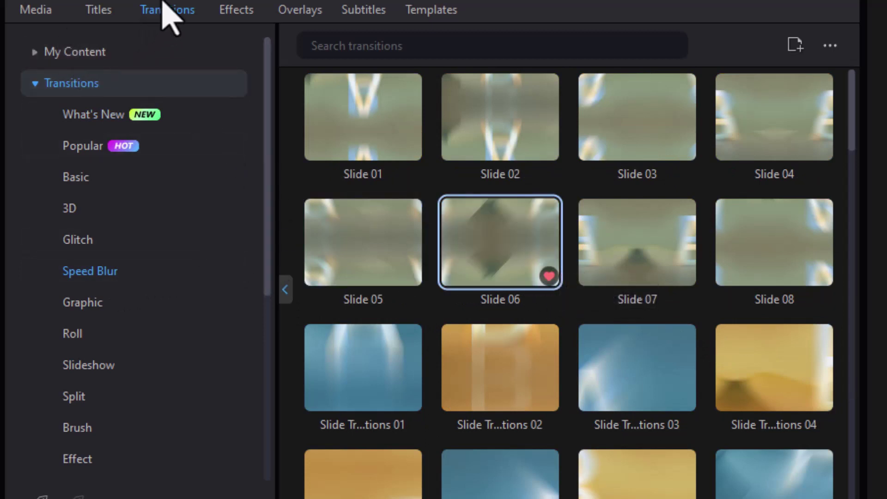
{"action": "left_click", "coordinate": [103, 58]}
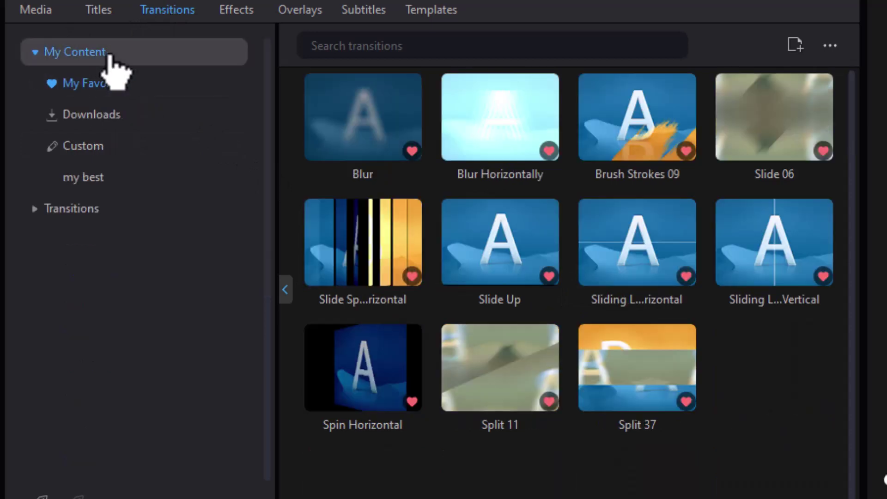
- Favourite Fisheye Transitions 01 from the full transition category list
{"action": "left_click", "coordinate": [31, 209]}
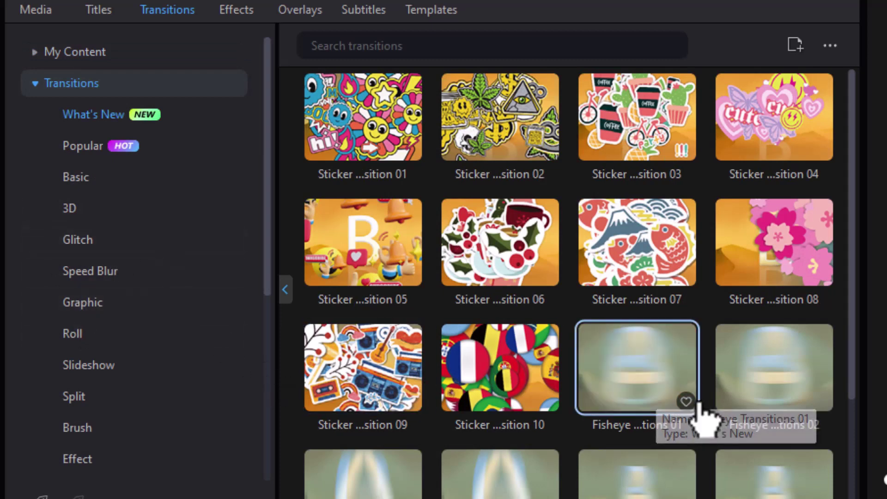
{"action": "left_click", "coordinate": [686, 402]}
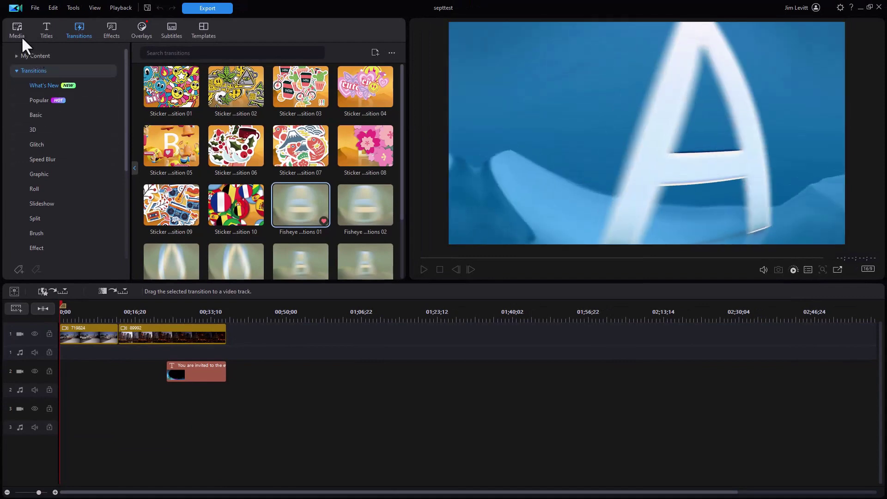
- In the Media library, drag the mp3 music file onto a timeline audio track
{"action": "left_click", "coordinate": [18, 29]}
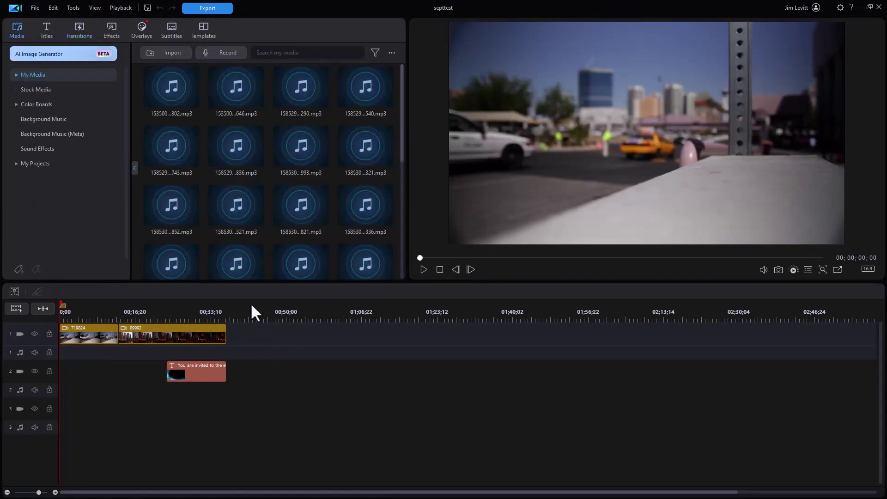
{"action": "left_click_drag", "start_coordinate": [233, 257], "coordinate": [54, 386]}
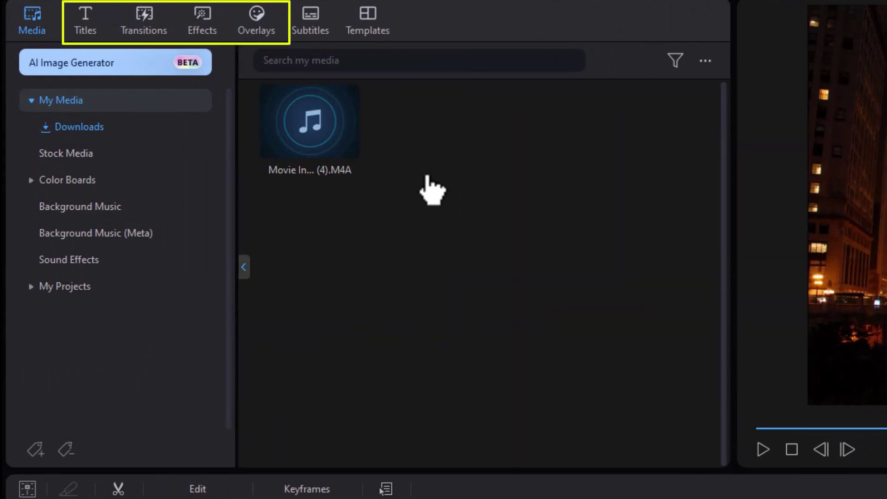
- Open the Titles library, select the Thank You template, and scroll down the grid
{"action": "left_click", "coordinate": [84, 21]}
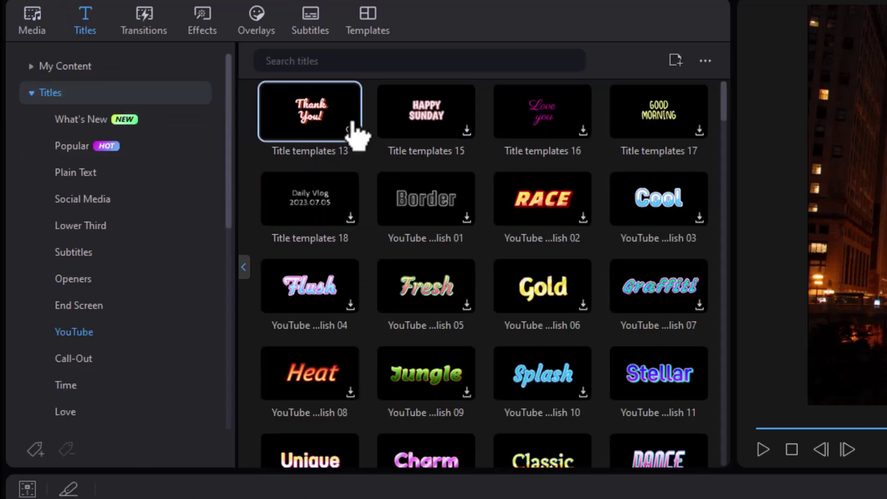
{"action": "left_click", "coordinate": [328, 132]}
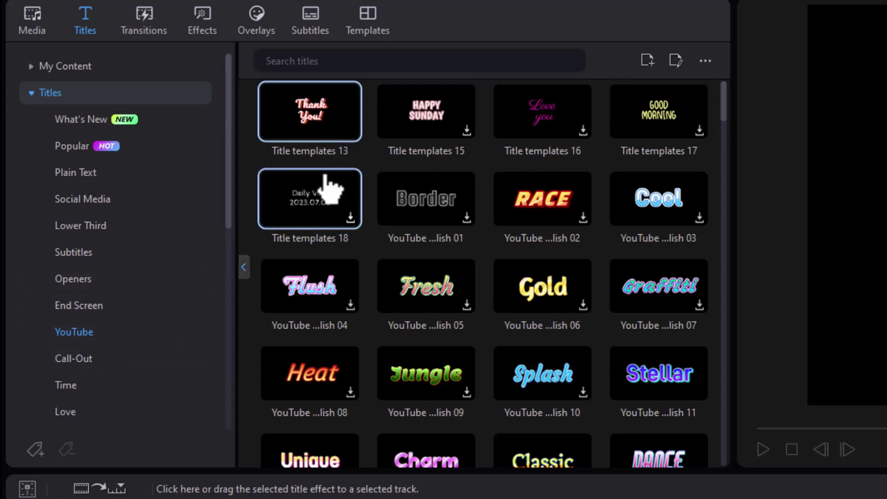
{"action": "scroll", "coordinate": [321, 152], "scroll_direction": "down", "scroll_amount": 15}
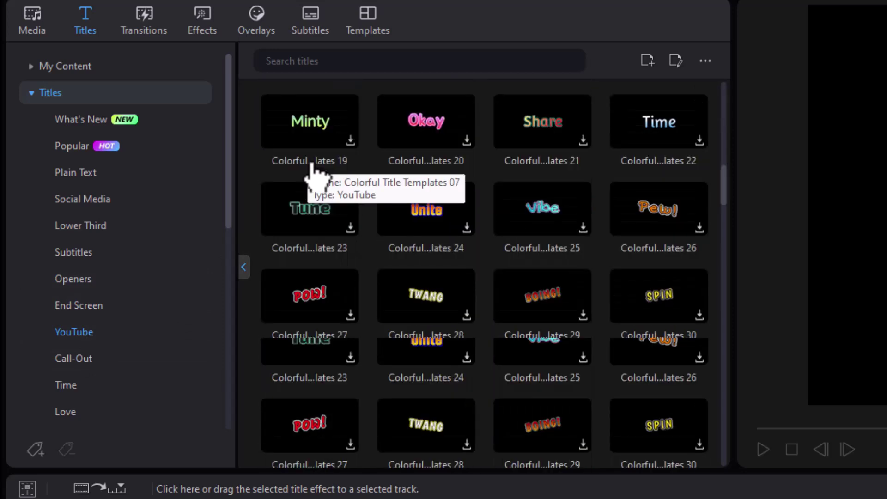
{"action": "scroll", "coordinate": [311, 173], "scroll_direction": "down", "scroll_amount": 20}
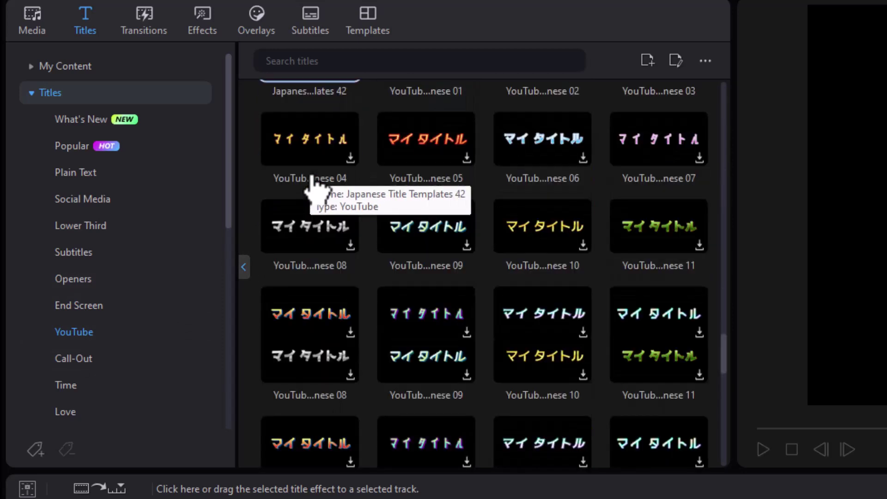
{"action": "scroll", "coordinate": [310, 185], "scroll_direction": "down", "scroll_amount": 10}
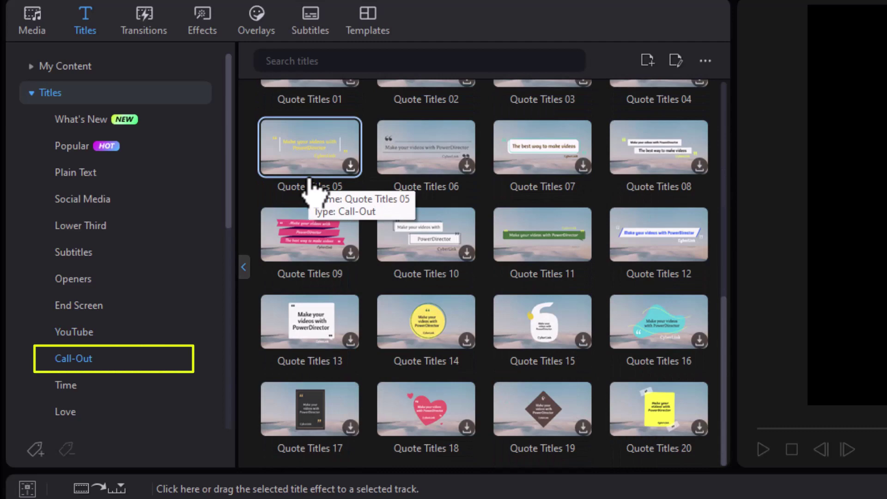
- Scroll through the remaining title template categories
{"action": "scroll", "coordinate": [310, 185], "scroll_direction": "up", "scroll_amount": 5}
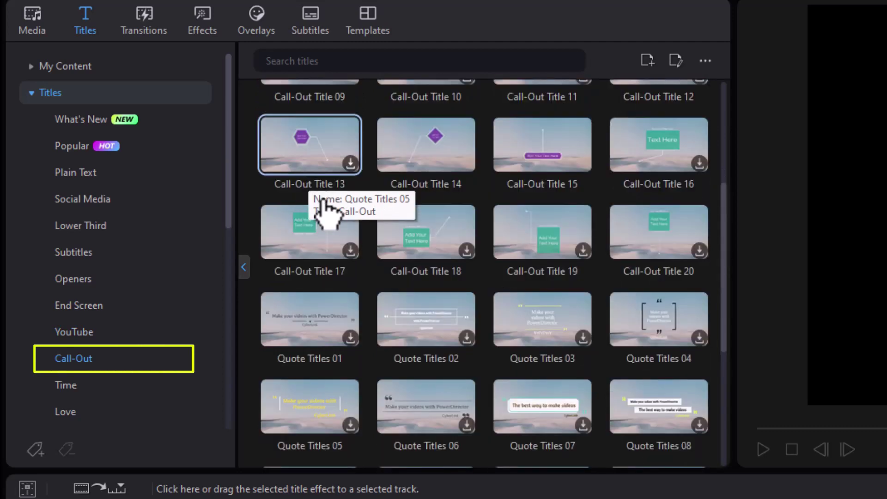
{"action": "scroll", "coordinate": [321, 208], "scroll_direction": "down", "scroll_amount": 15}
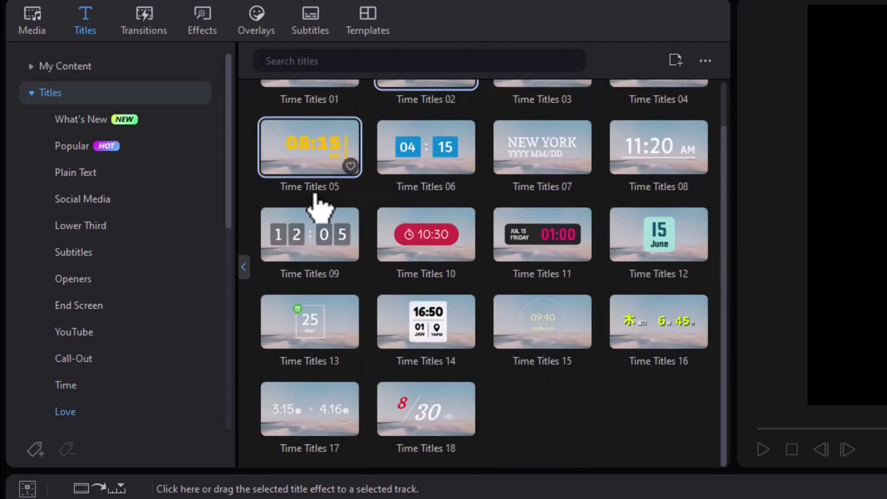
{"action": "scroll", "coordinate": [319, 206], "scroll_direction": "down", "scroll_amount": 10}
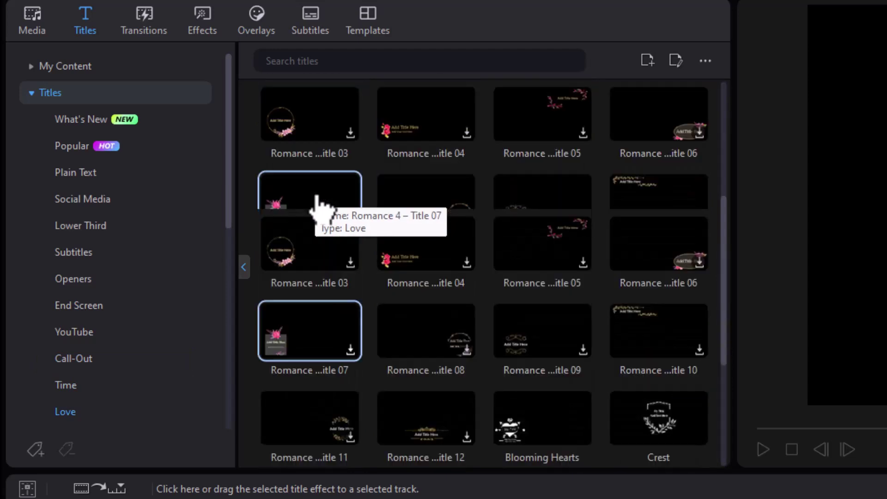
{"action": "scroll", "coordinate": [319, 206], "scroll_direction": "down", "scroll_amount": 10}
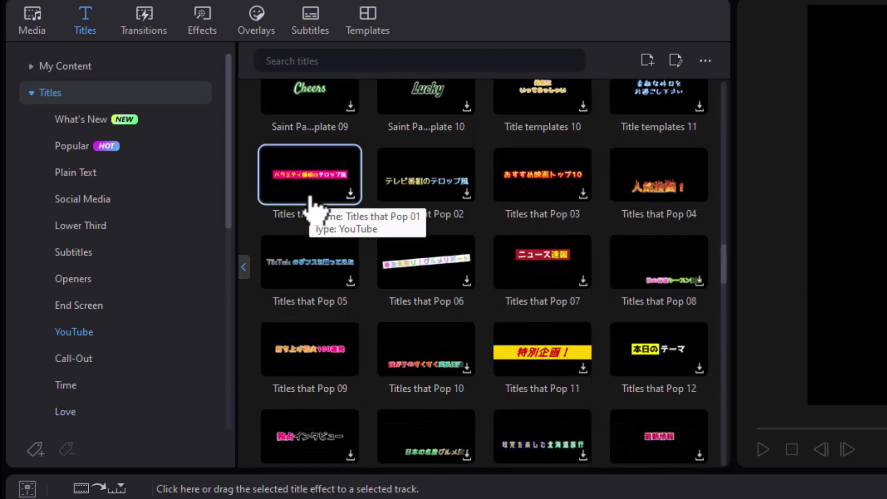
{"action": "scroll", "coordinate": [310, 204], "scroll_direction": "down", "scroll_amount": 10}
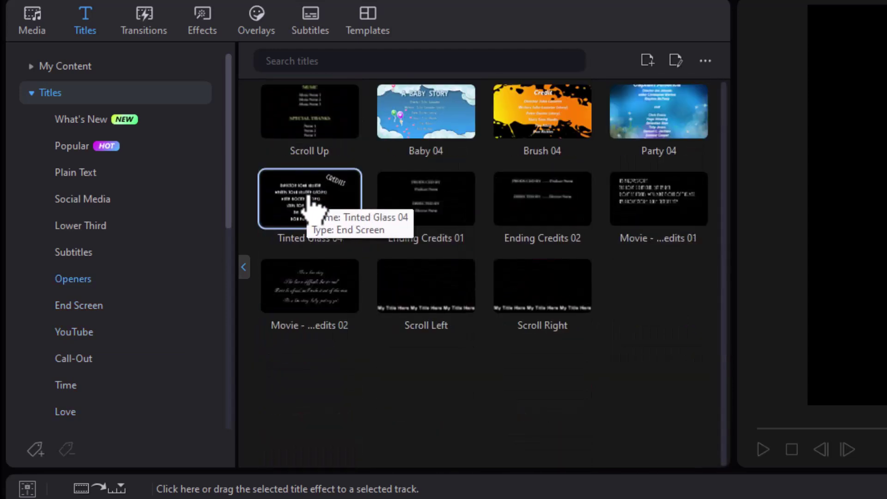
{"action": "scroll", "coordinate": [310, 204], "scroll_direction": "down", "scroll_amount": 5}
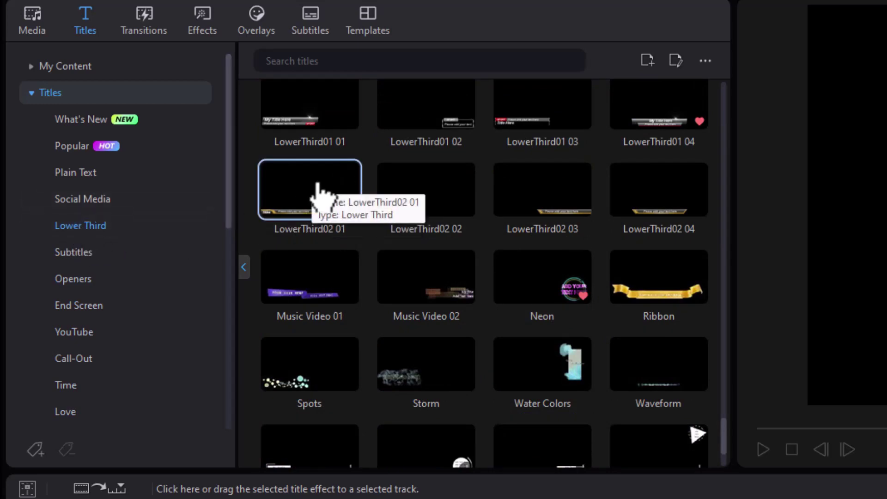
{"action": "scroll", "coordinate": [319, 194], "scroll_direction": "down", "scroll_amount": 5}
{"action": "scroll", "coordinate": [321, 203], "scroll_direction": "down", "scroll_amount": 10}
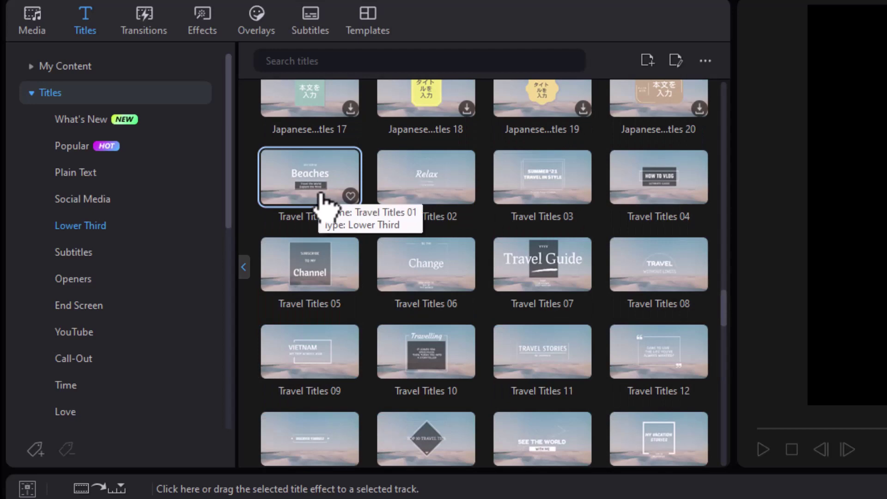
{"action": "scroll", "coordinate": [324, 205], "scroll_direction": "down", "scroll_amount": 10}
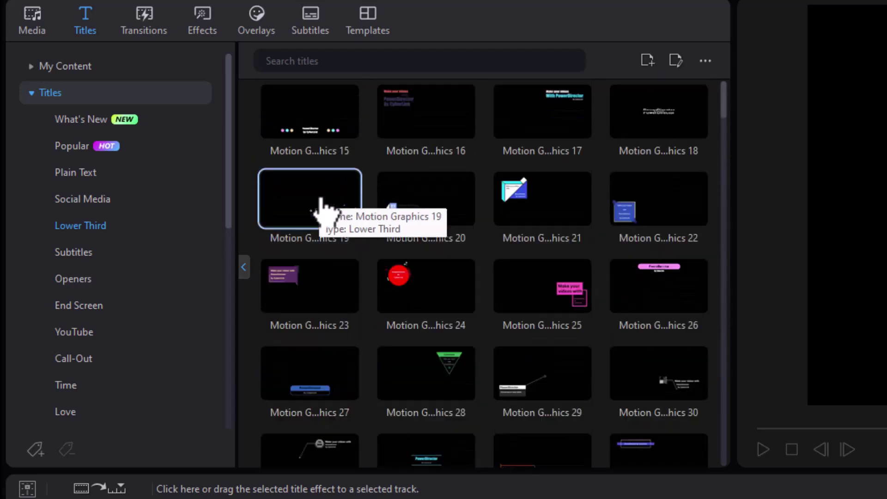
{"action": "scroll", "coordinate": [318, 208], "scroll_direction": "up", "scroll_amount": 15}
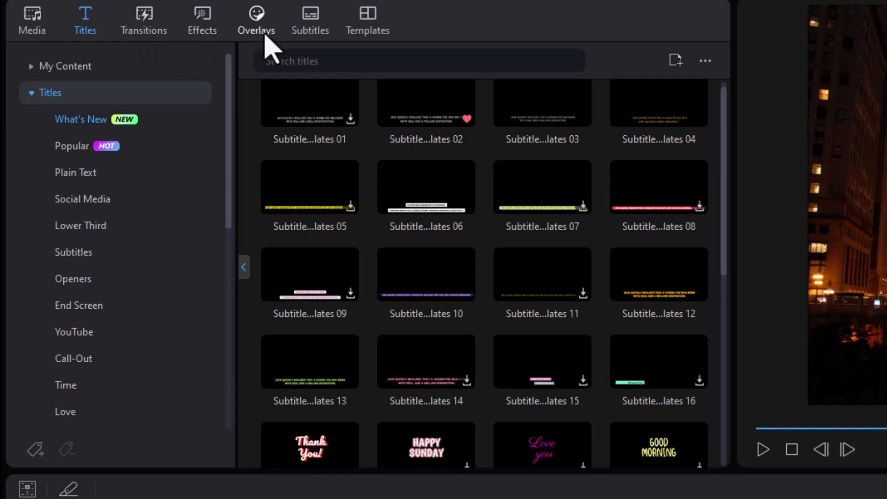
- Scroll the title grid back up to the What's New collection
{"action": "scroll", "coordinate": [377, 188], "scroll_direction": "up", "scroll_amount": 1}
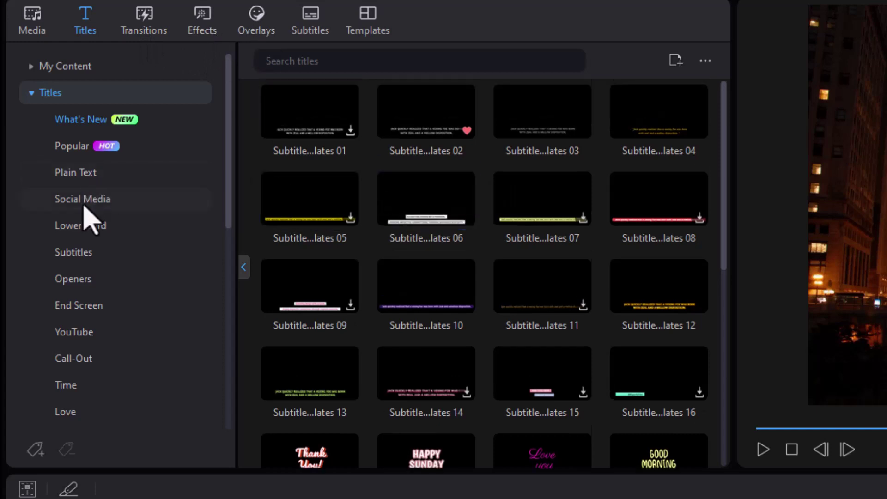